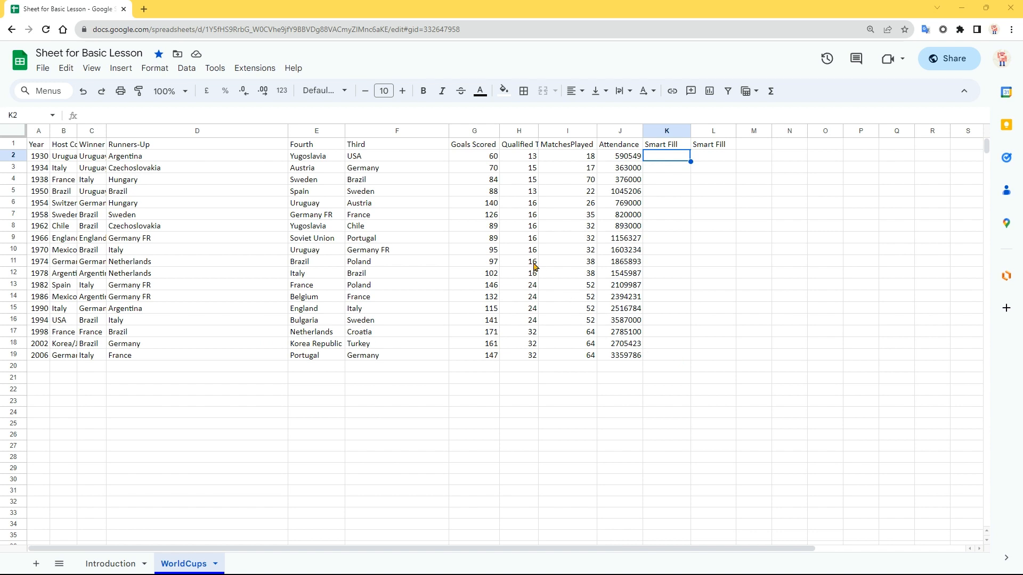
Start a new protected range on WorldCups!K2 with the description 'Admin'
click(190, 73)
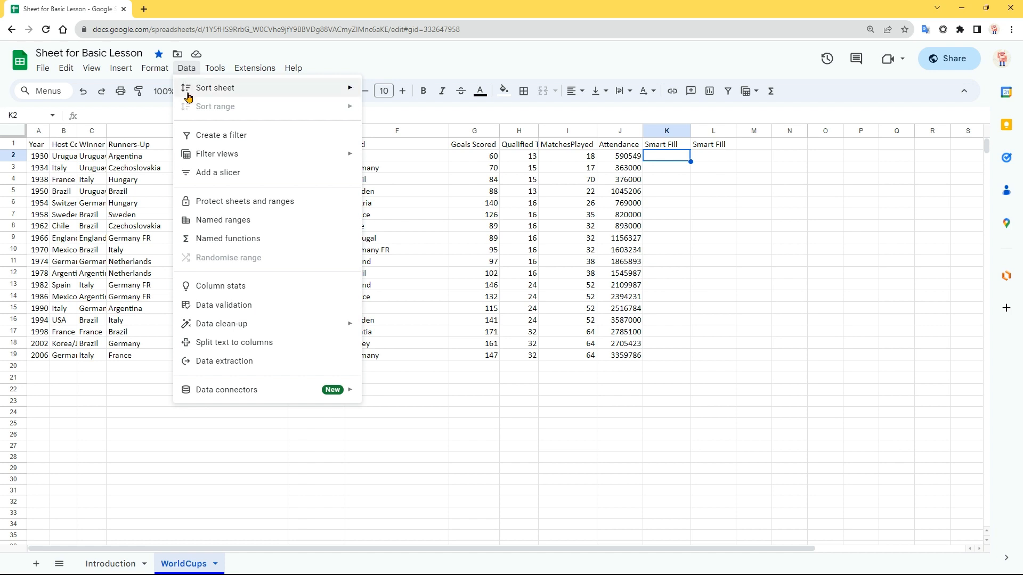
click(223, 206)
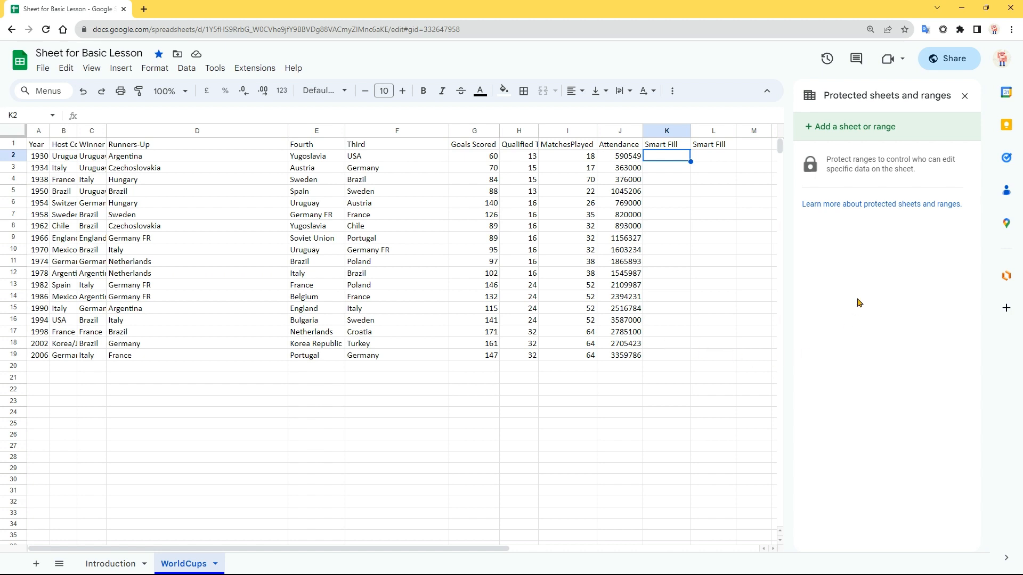
click(880, 128)
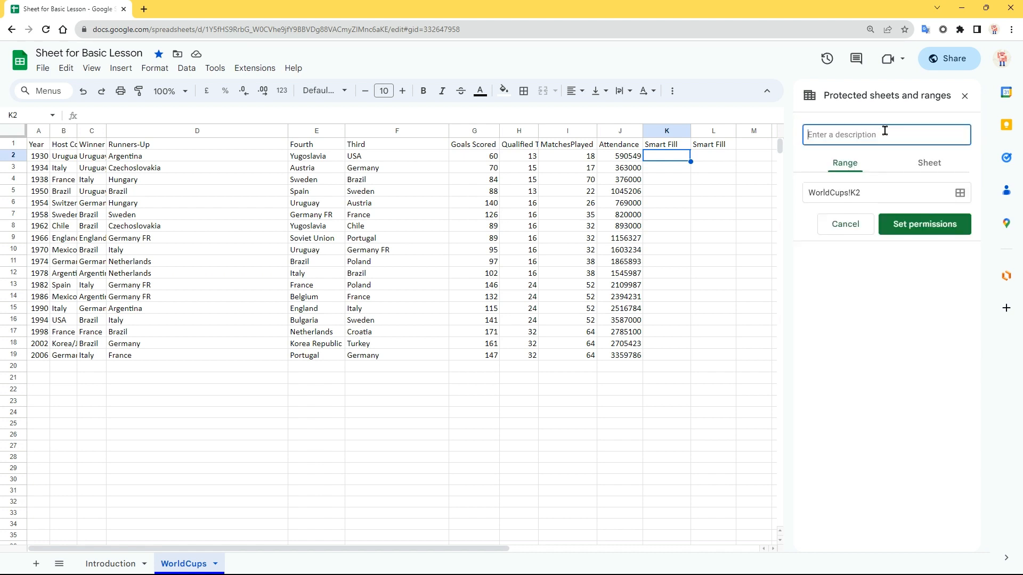
text(Admin)
Extend the Admin range to WorldCups!K2:K19 and open its editing permissions
click(960, 195)
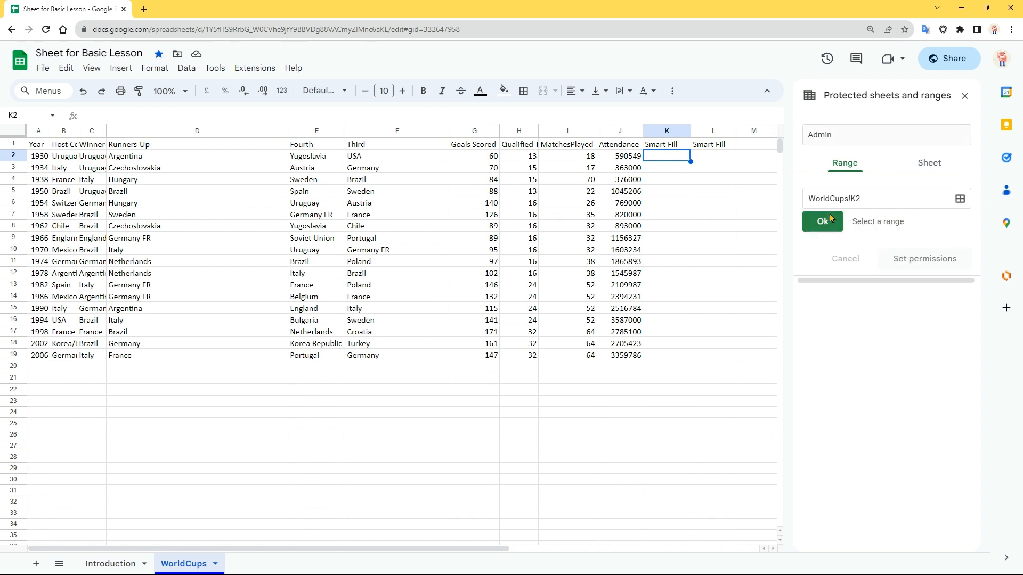
drag(672, 161, 676, 355)
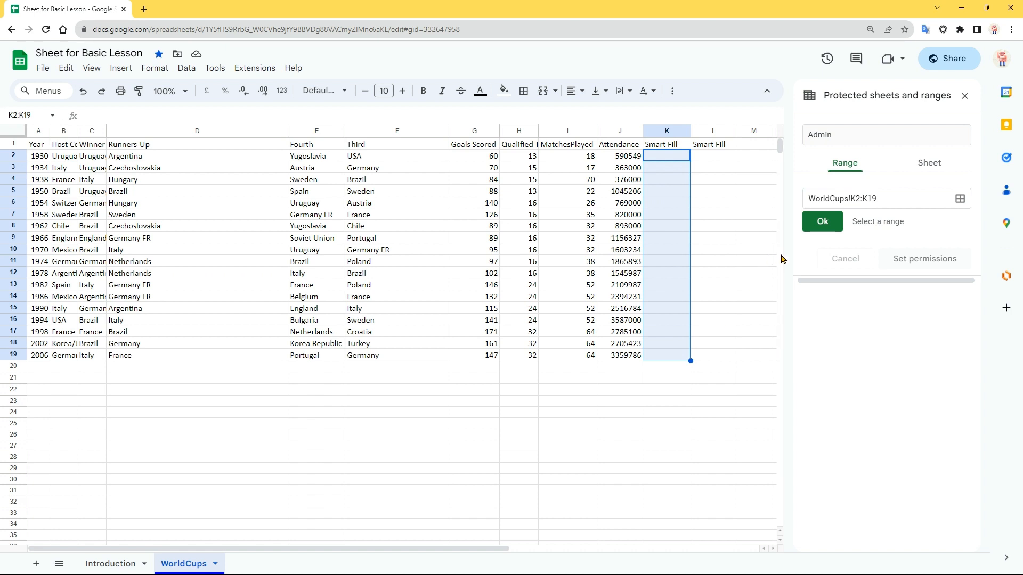
click(829, 224)
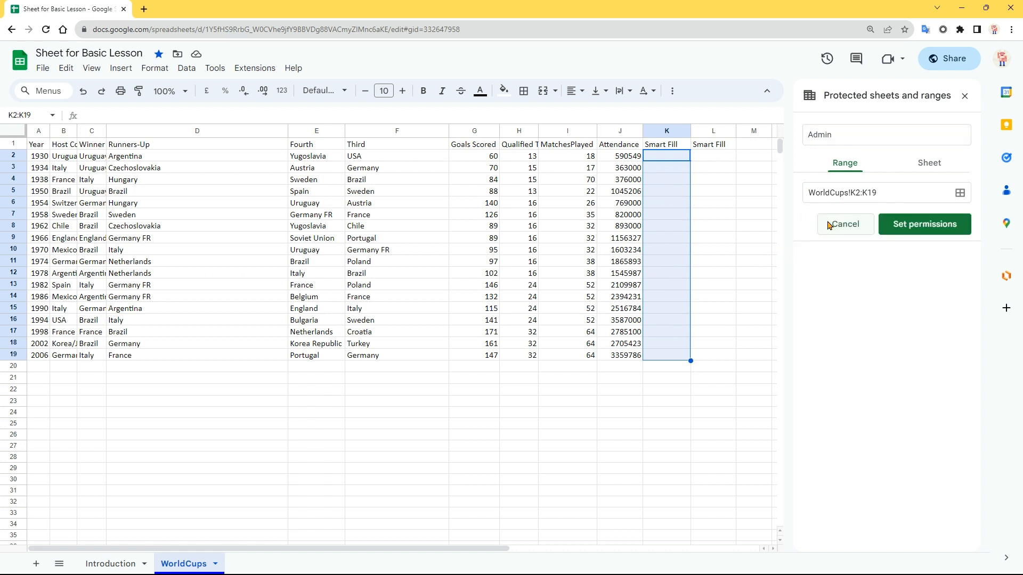
click(905, 224)
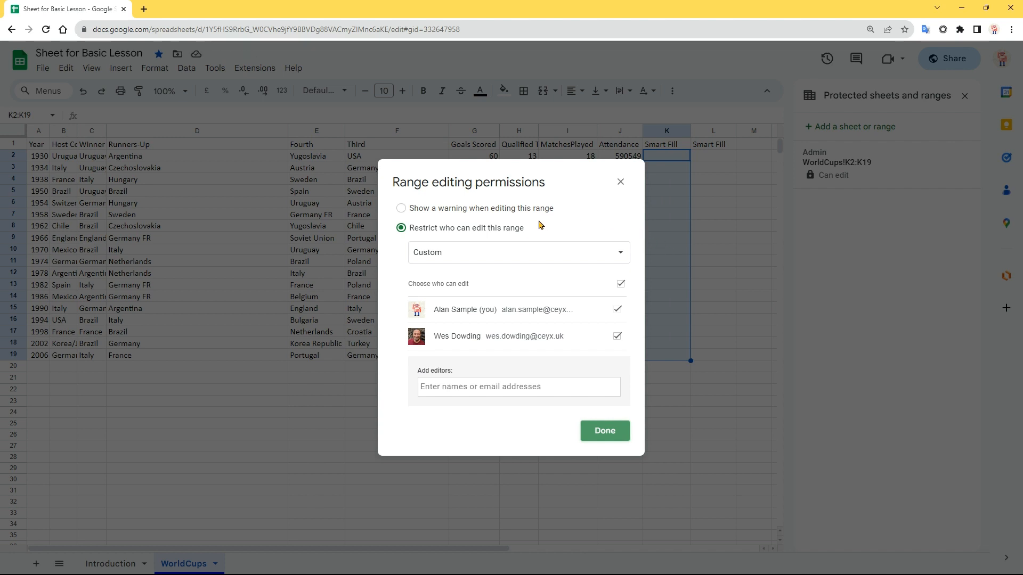
Restrict the Admin range to owner-only editing by removing the second collaborator
click(401, 209)
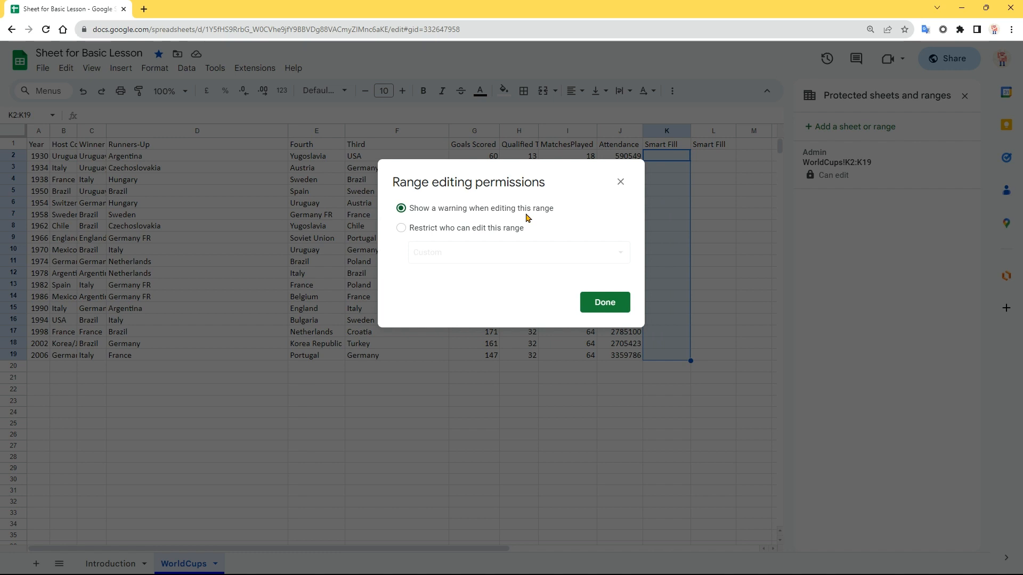
click(401, 228)
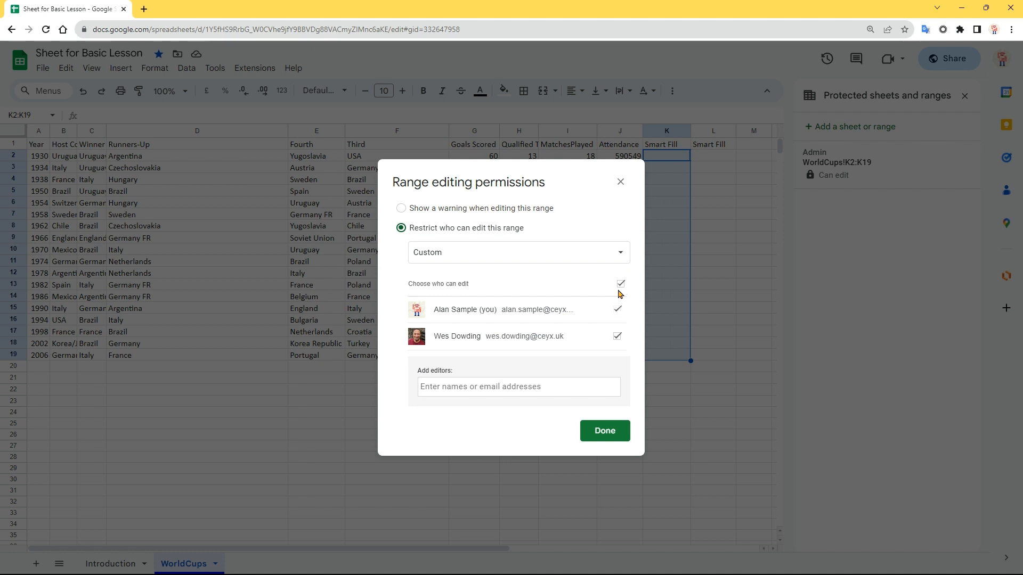
click(617, 336)
click(612, 430)
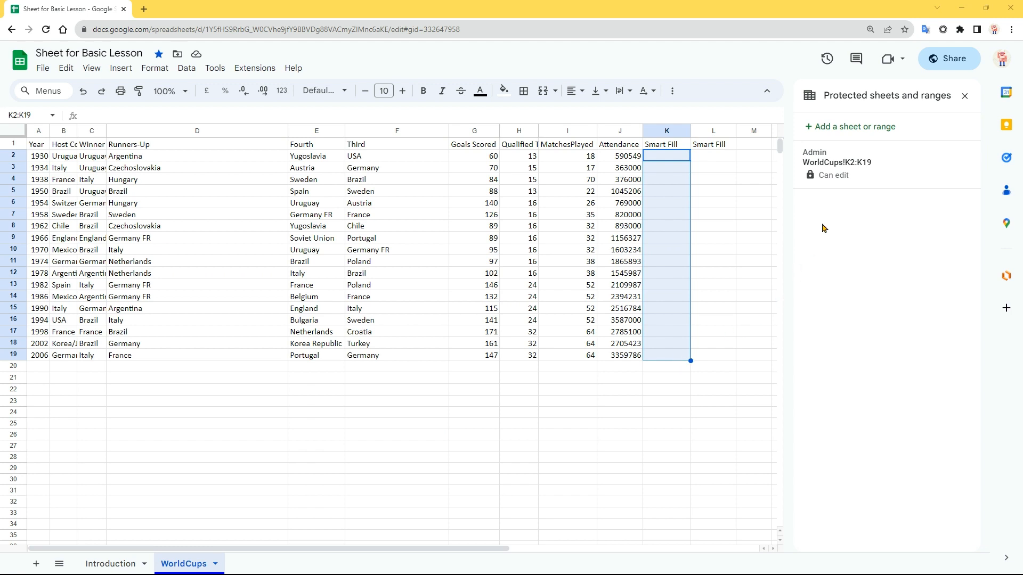
Protect the whole WorldCups sheet, keeping both collaborators as editors
click(881, 128)
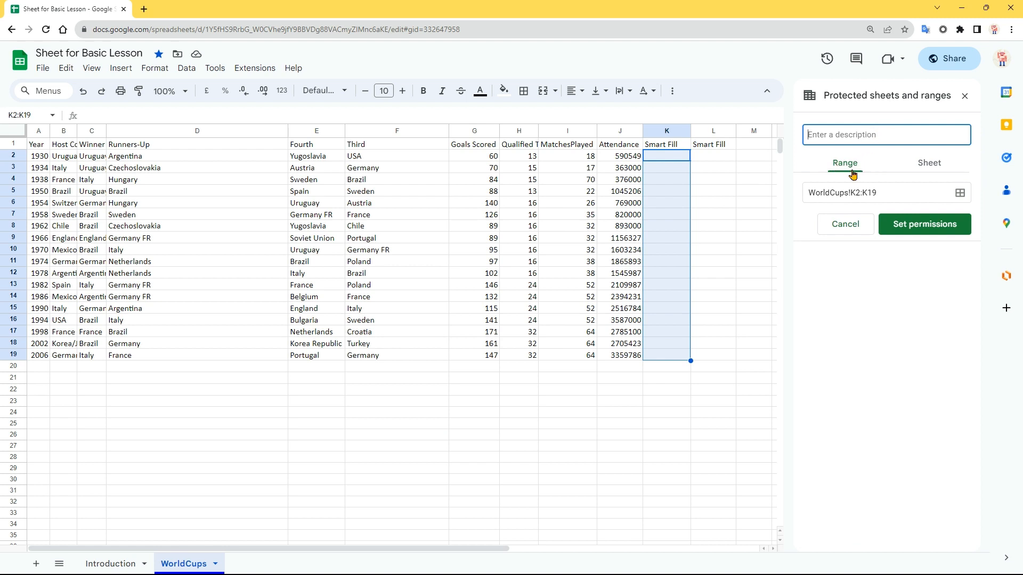
click(934, 167)
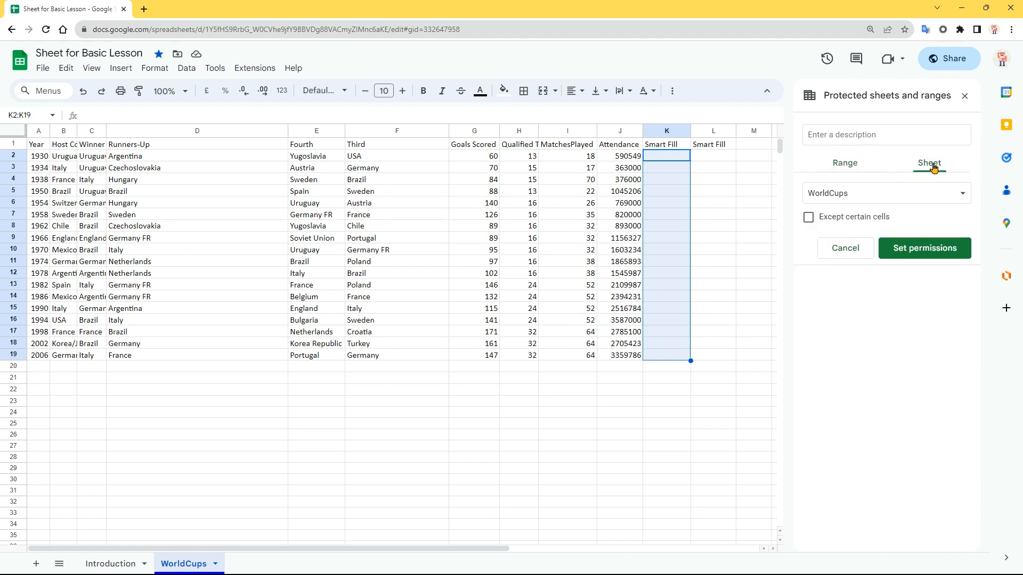
click(927, 200)
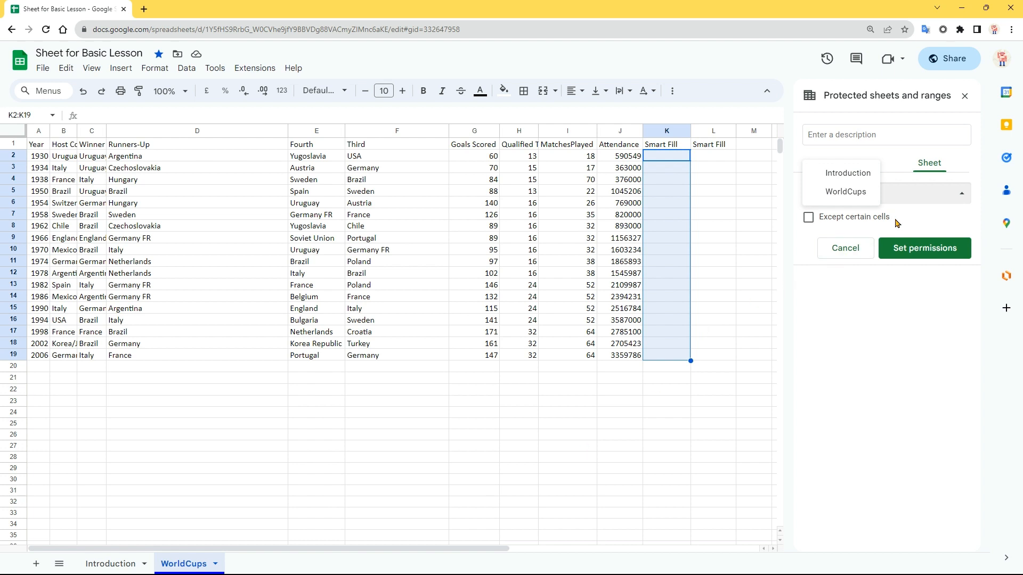
click(867, 191)
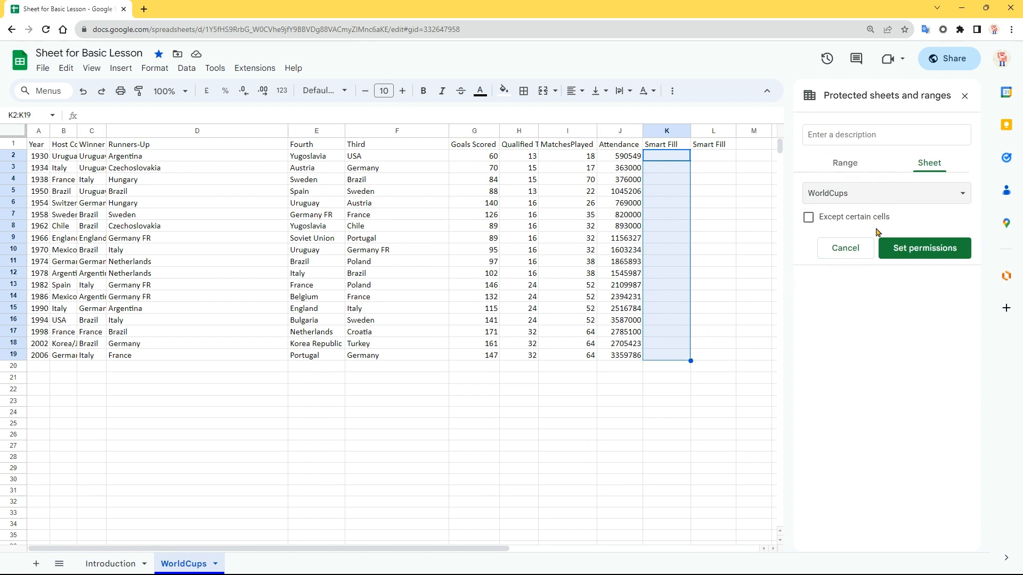
click(913, 252)
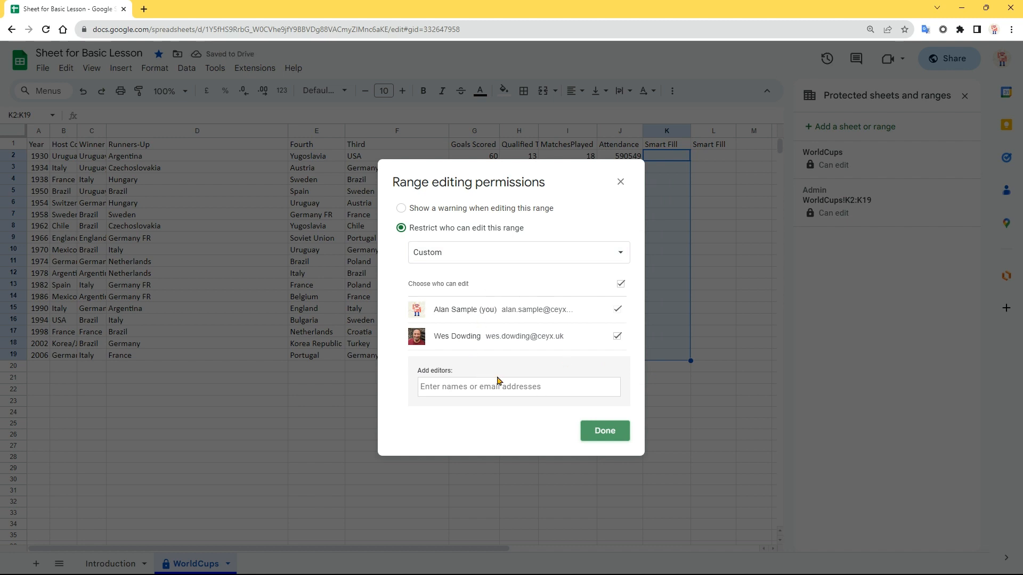
click(603, 431)
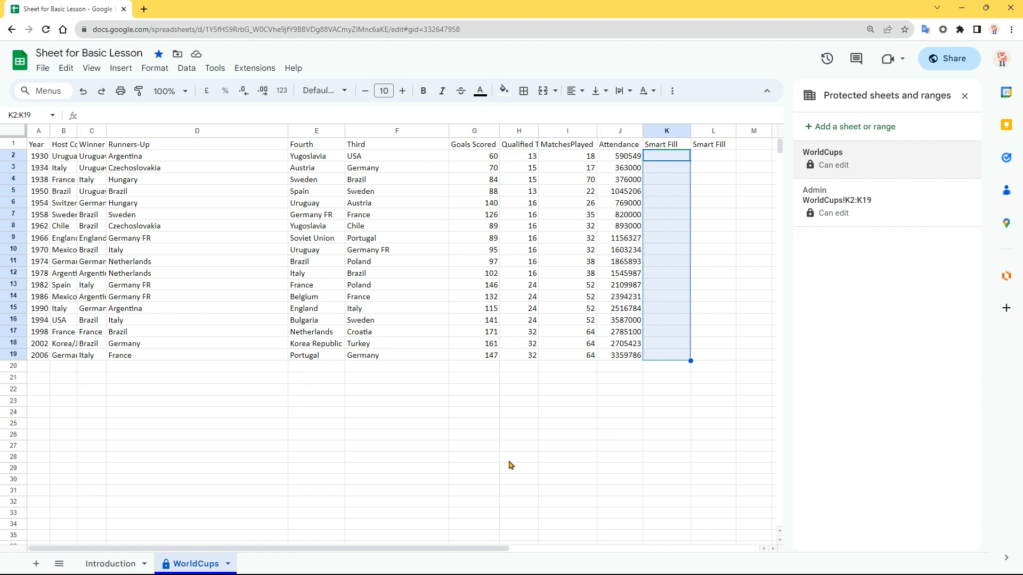
Protect the Introduction sheet while exempting checkbox cells H15:H20
click(127, 563)
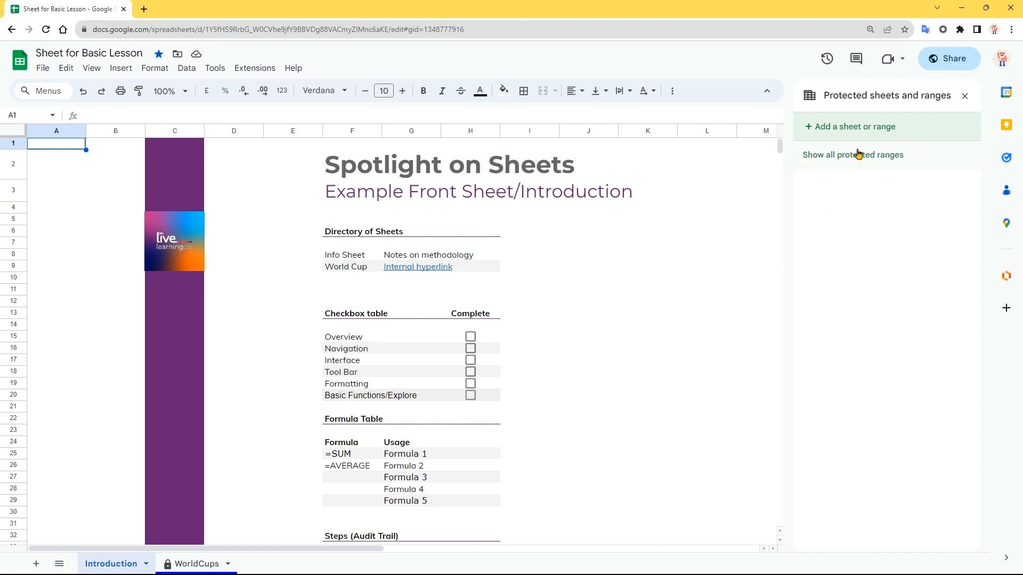
click(874, 133)
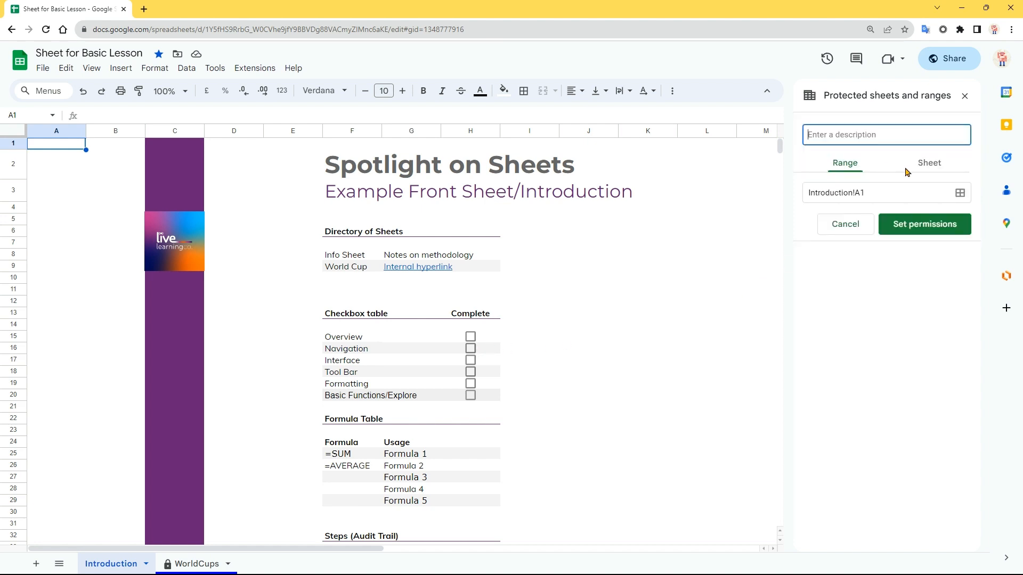
click(925, 165)
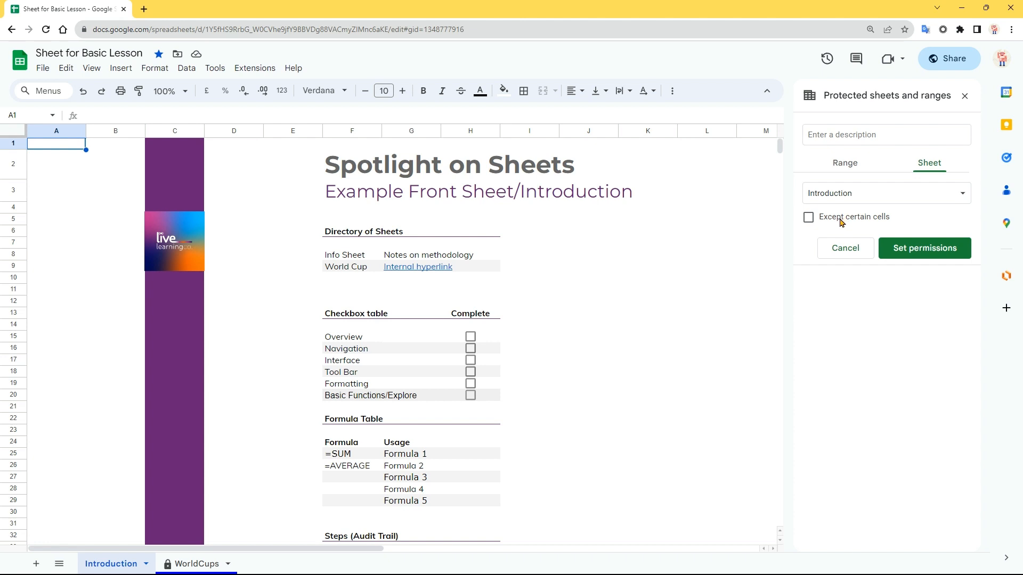
click(809, 218)
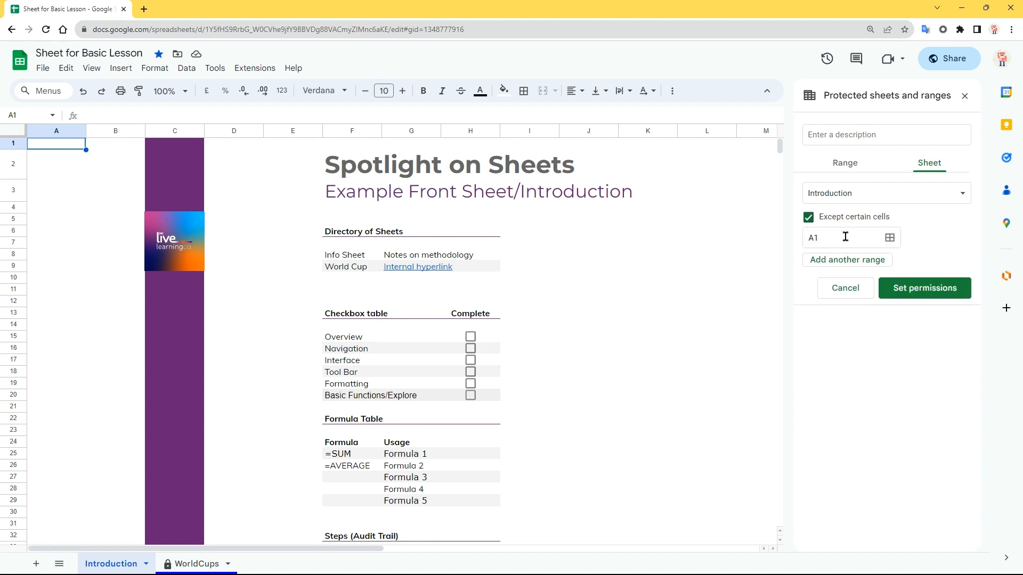
click(889, 237)
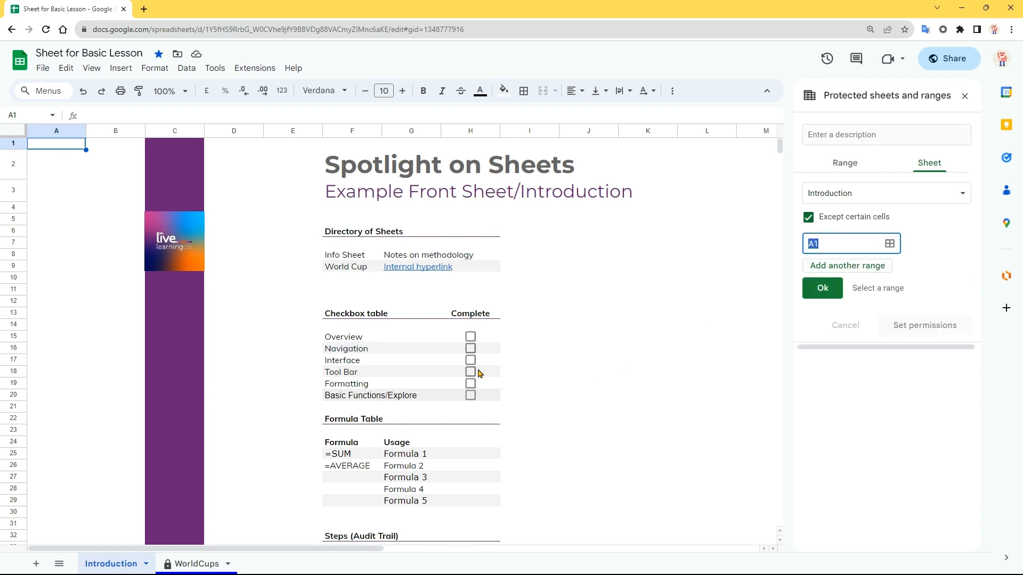
drag(483, 340, 482, 399)
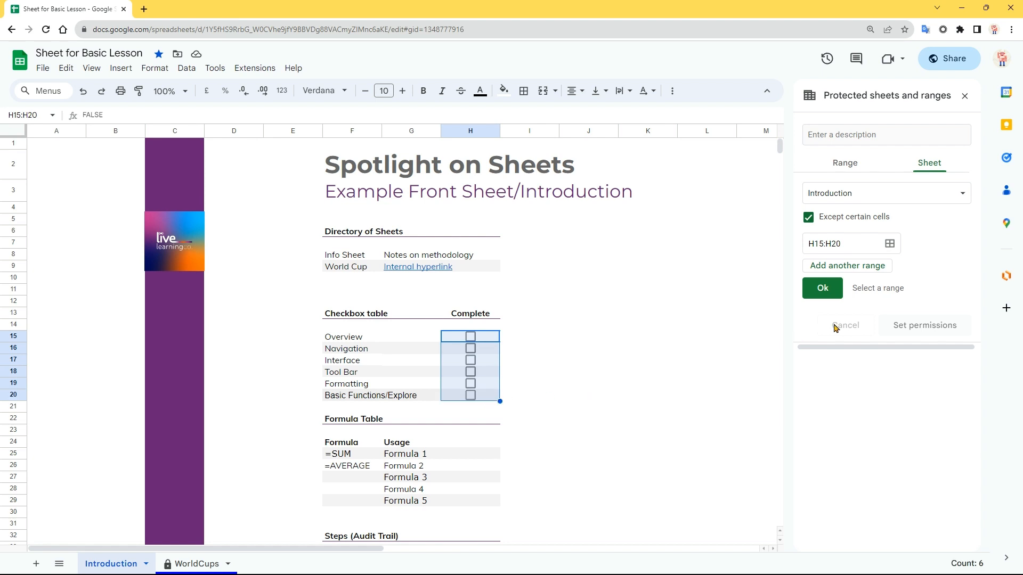
click(823, 288)
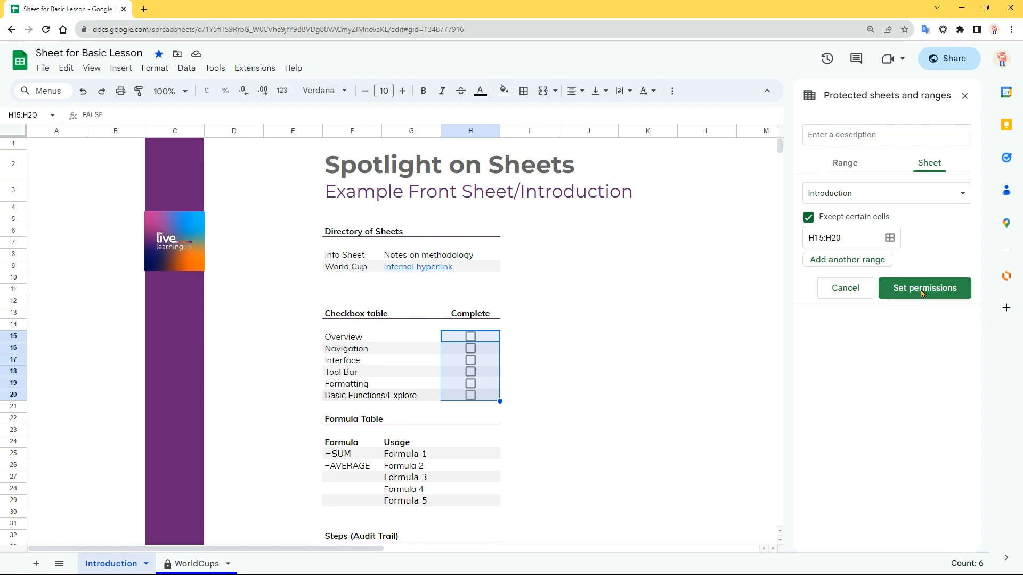
Limit editing of the Introduction sheet protection to the owner only
click(922, 288)
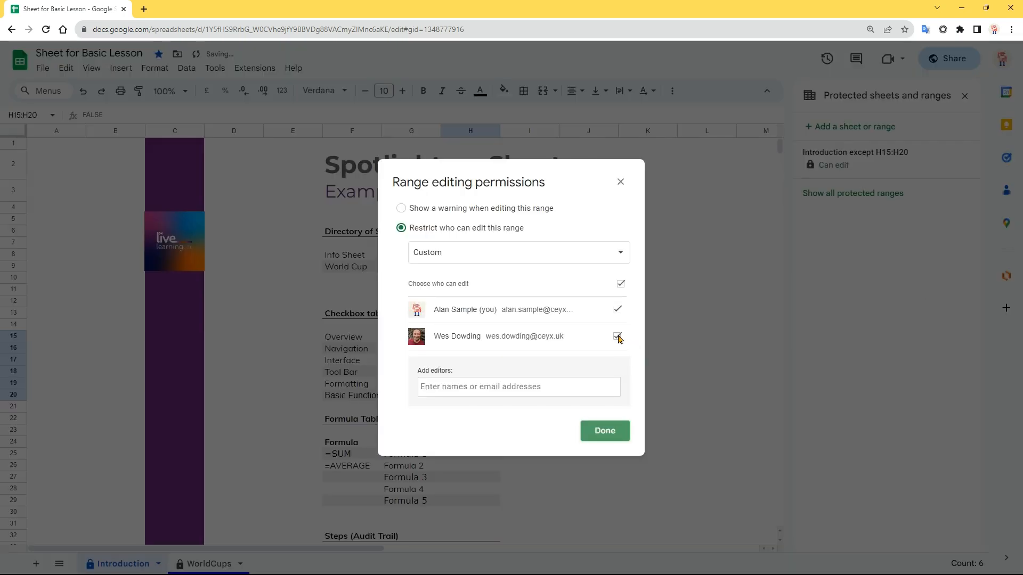
click(618, 336)
click(605, 432)
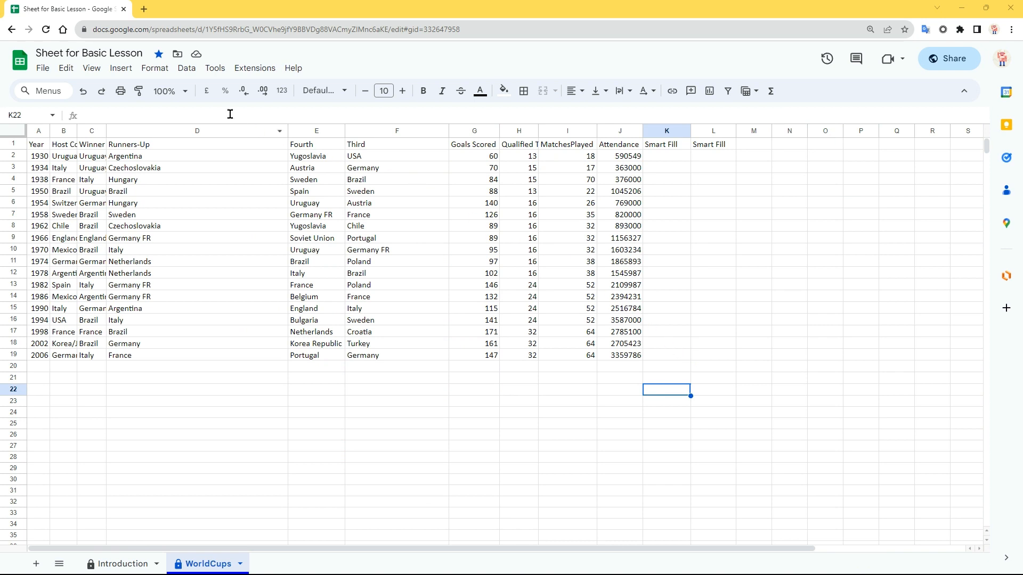
Delete the Admin protected range on WorldCups!K2:K19
click(186, 72)
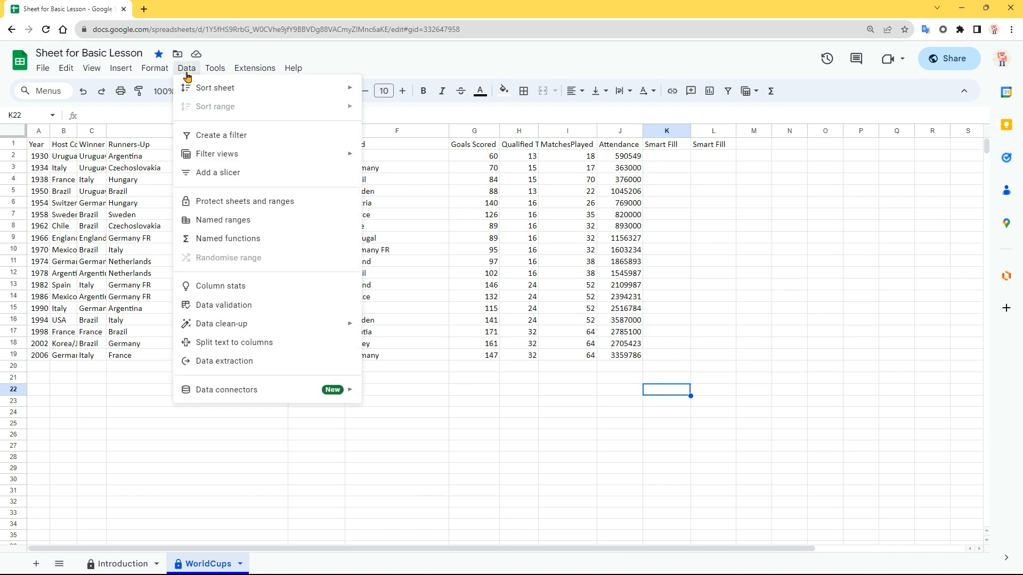
click(226, 202)
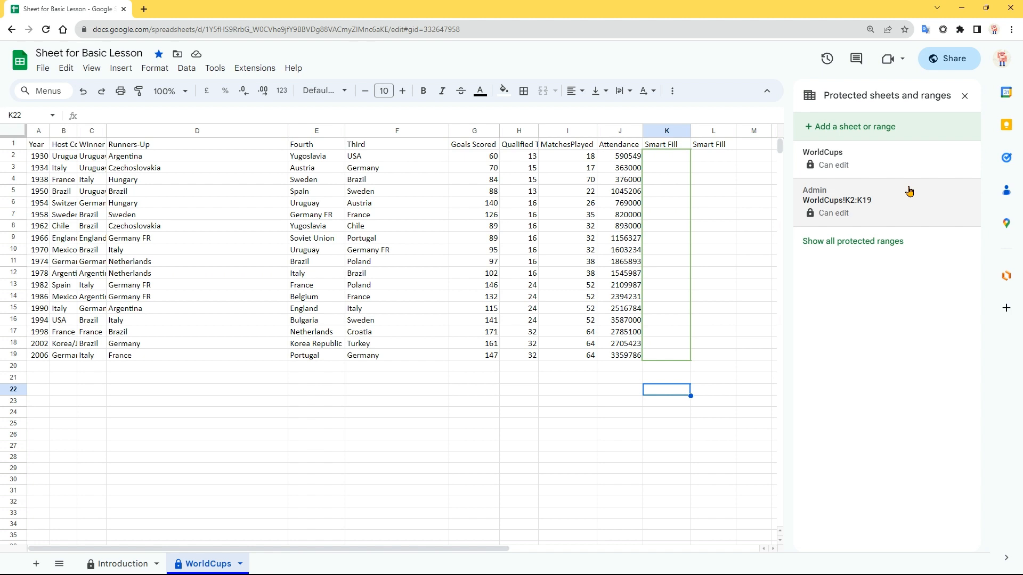
click(880, 246)
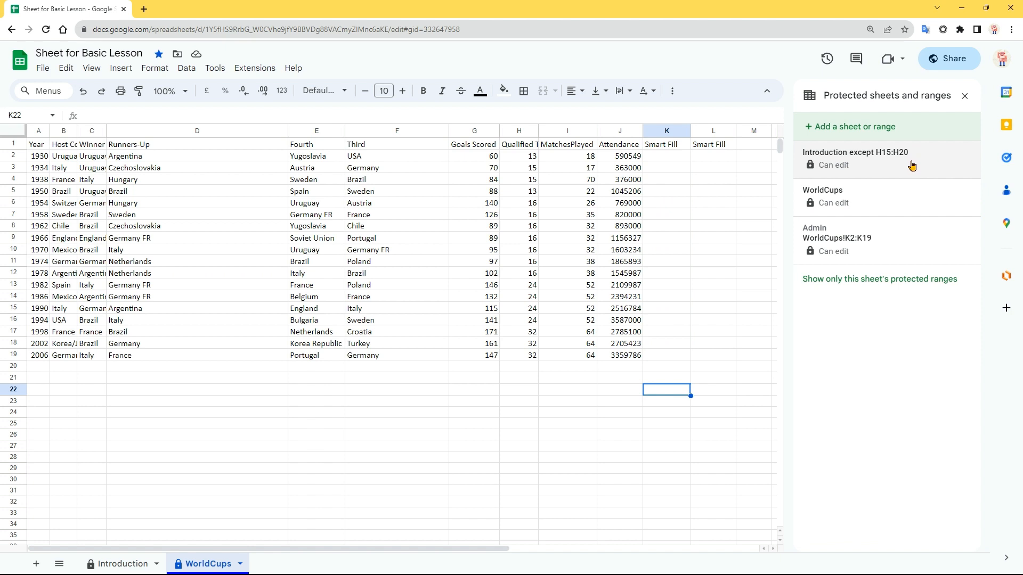
click(896, 245)
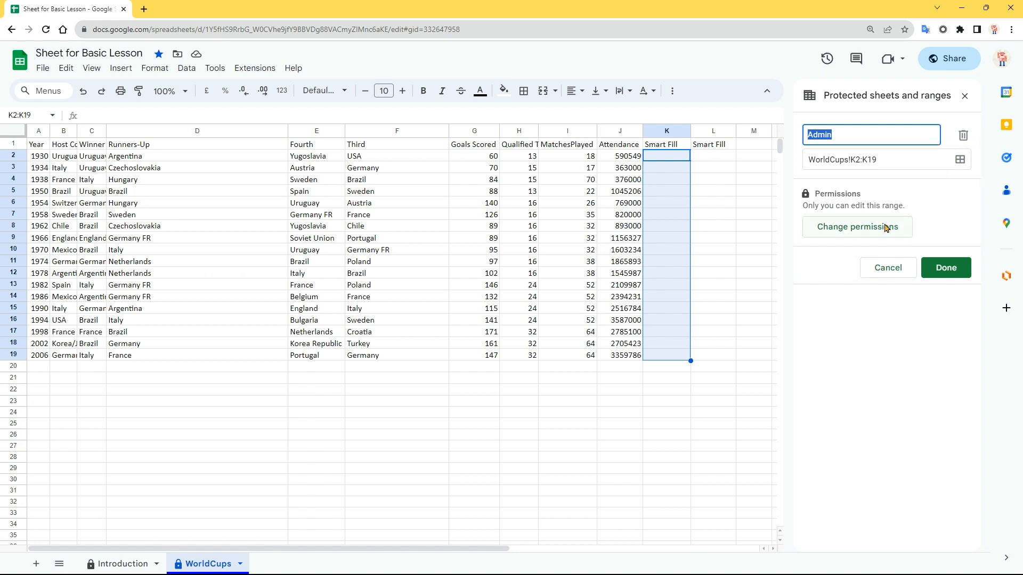
click(963, 135)
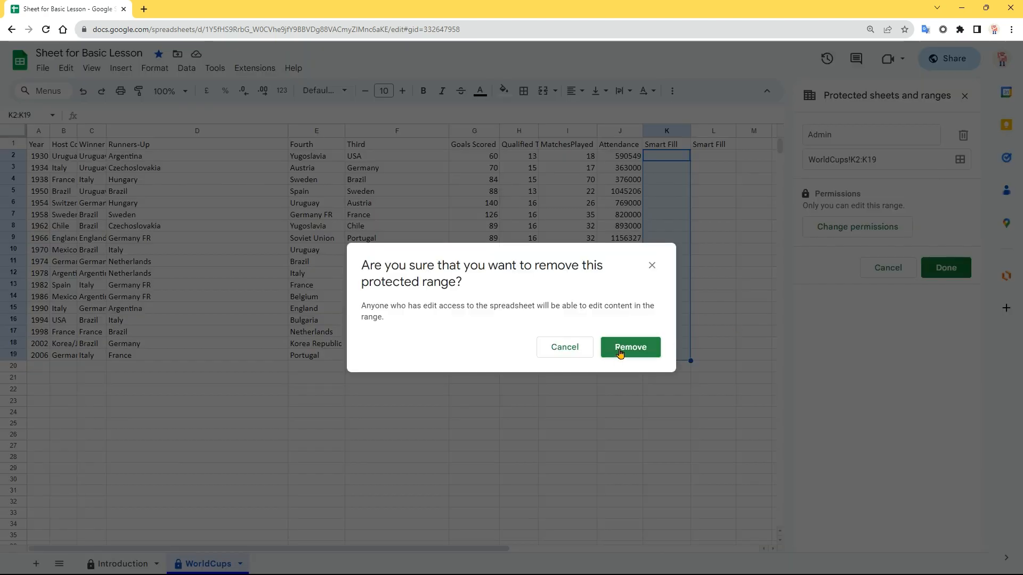
click(620, 349)
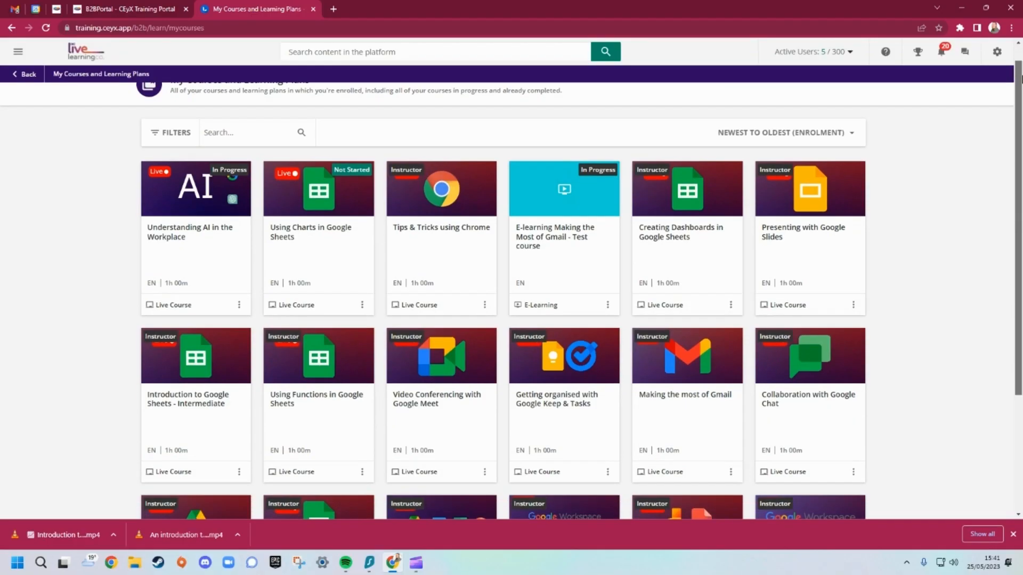
Scroll the page up and down and close the data analysis suggestions
scroll(1021, 173, down, 5)
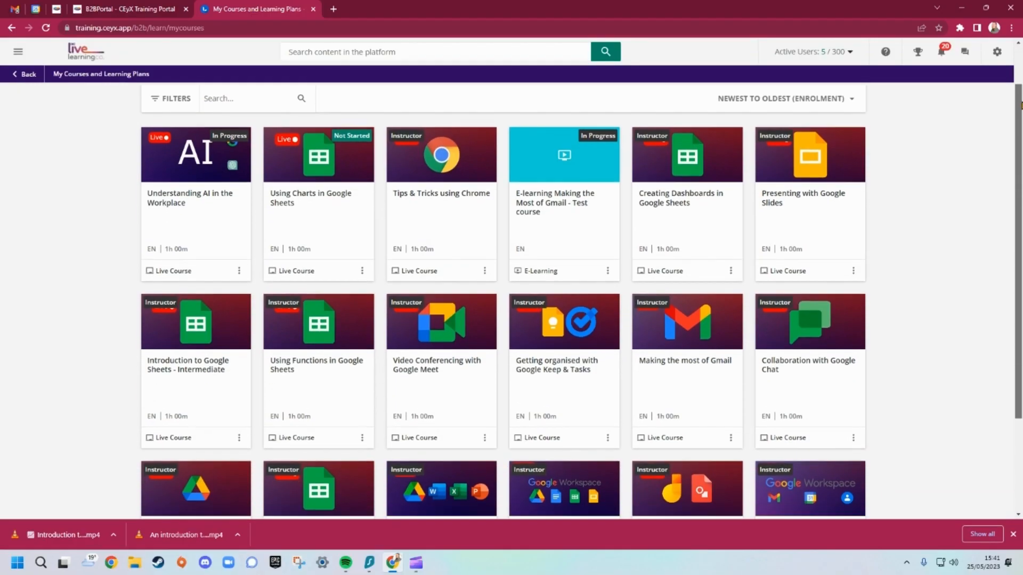
scroll(1020, 173, down, 3)
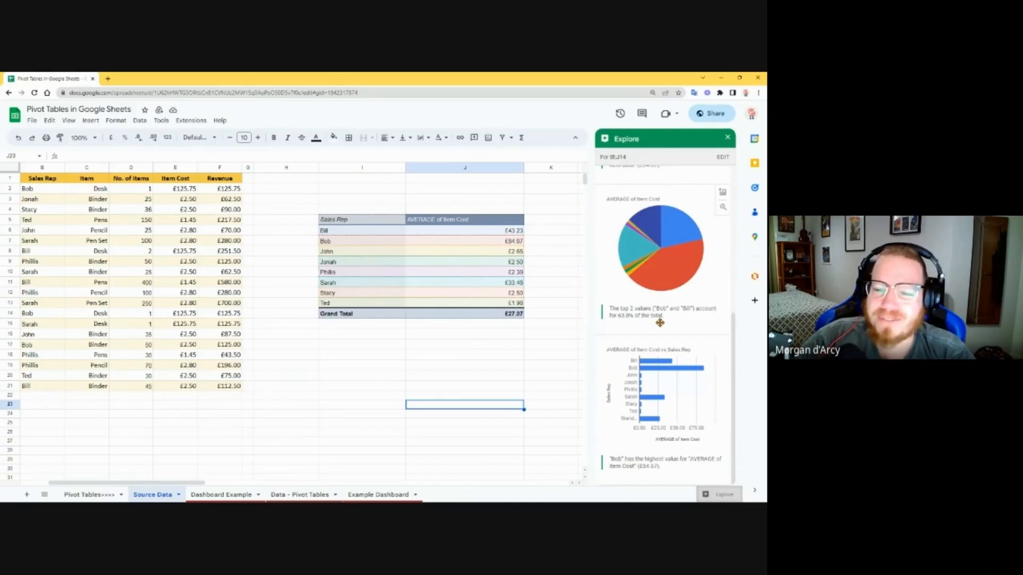
scroll(663, 319, up, 2)
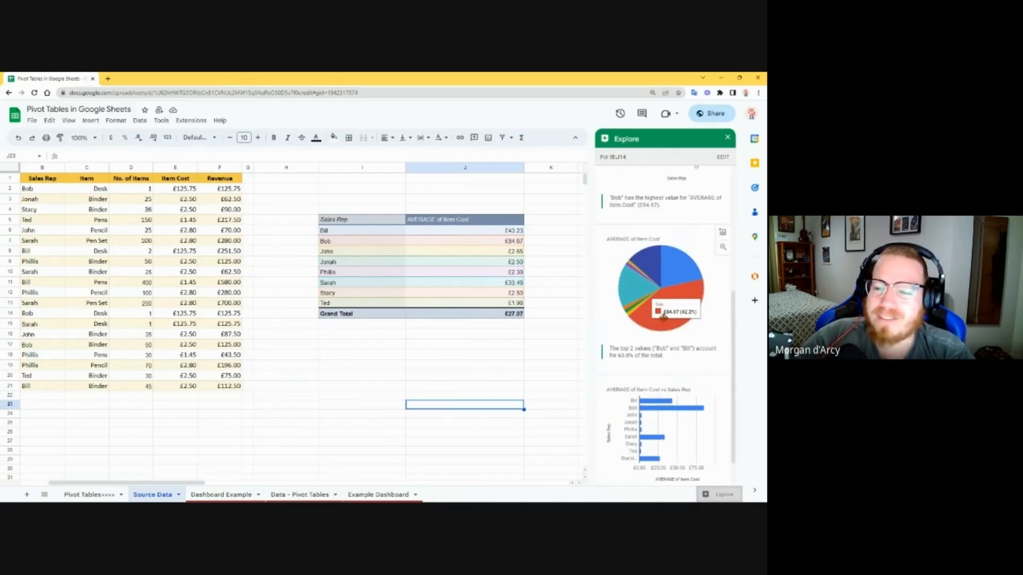
scroll(663, 318, up, 2)
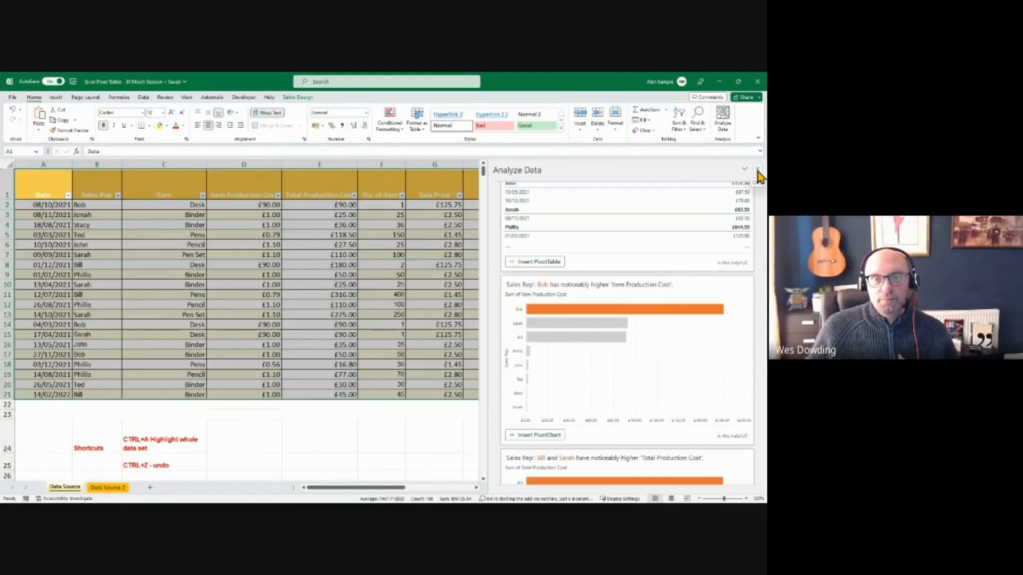
click(757, 169)
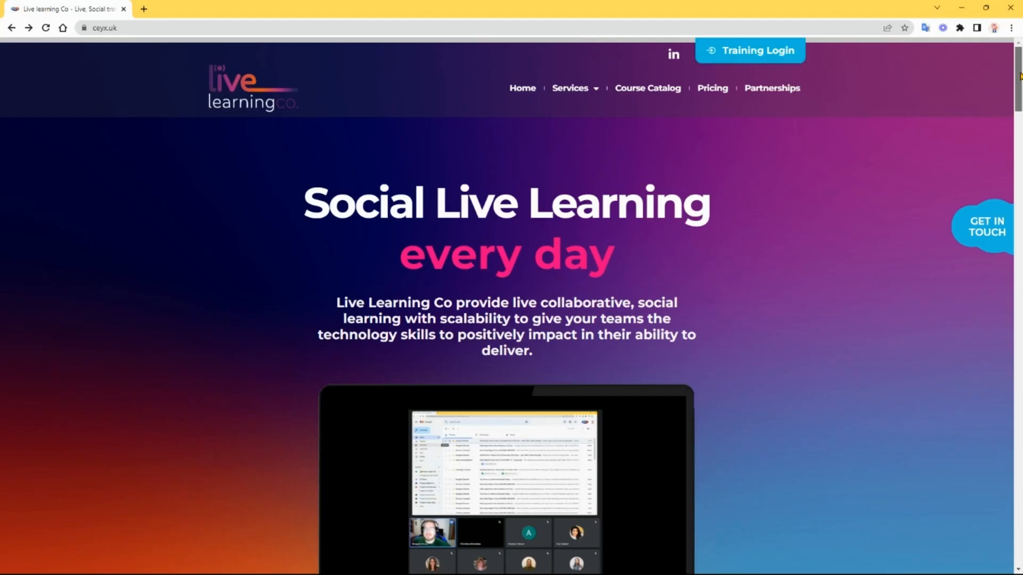
scroll(1019, 91, down, 2)
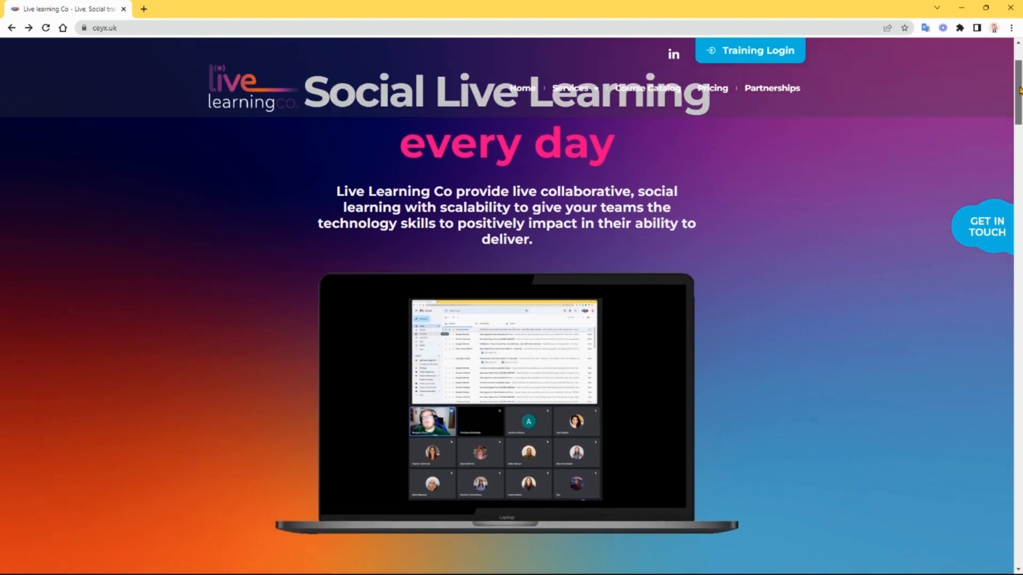